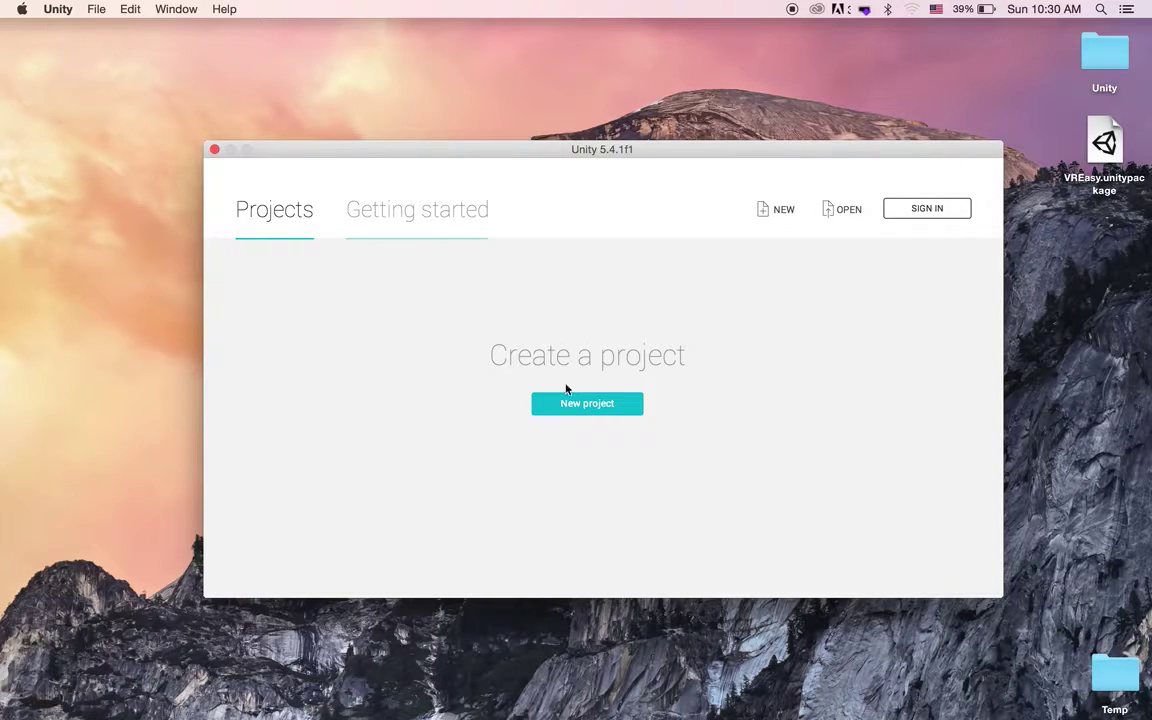
# Name the new 3D project 'VREasy' and create it.
pyautogui.click(591, 401)
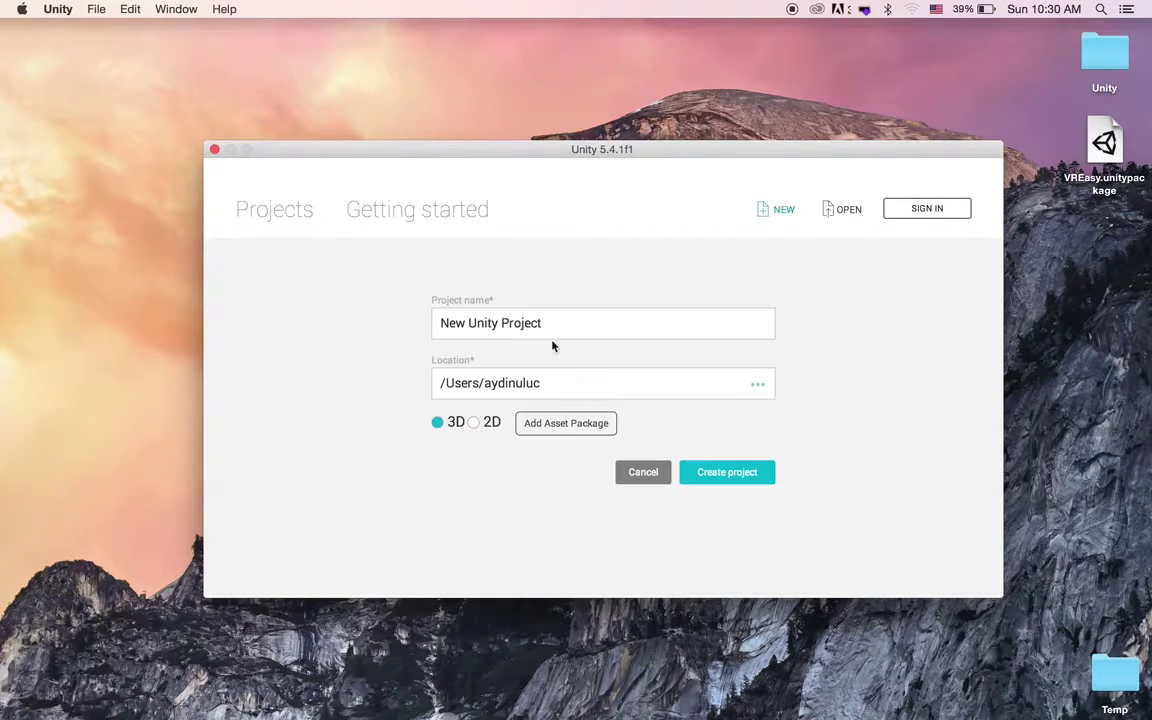
pyautogui.moveTo(543, 323); pyautogui.dragTo(492, 323)
pyautogui.moveTo(408, 318); pyautogui.dragTo(435, 323)
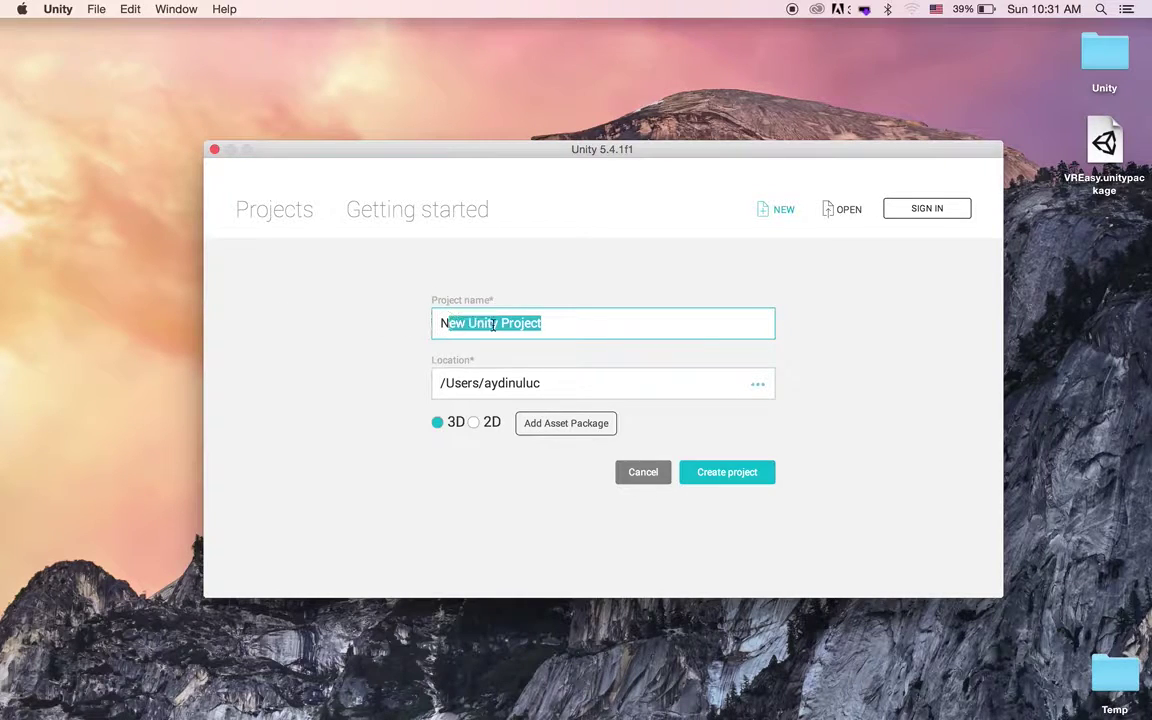
pyautogui.click(560, 324)
pyautogui.moveTo(560, 324); pyautogui.dragTo(426, 325)
pyautogui.write('VRE')
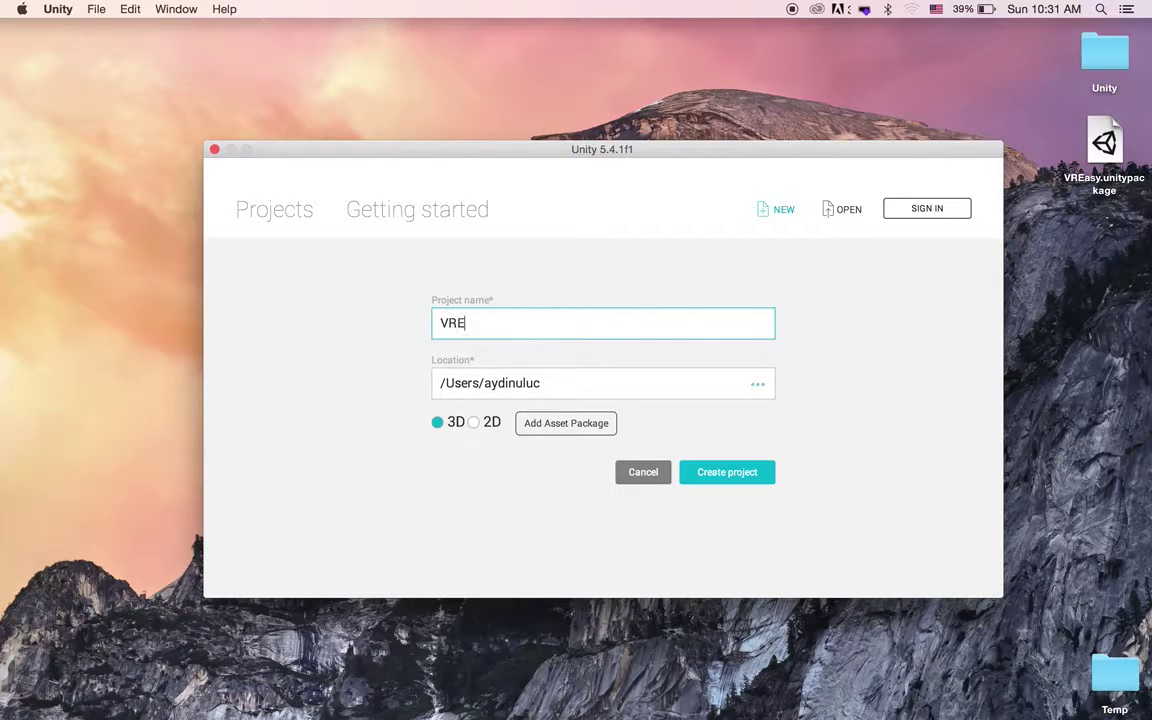
pyautogui.write('asy')
pyautogui.click(438, 430)
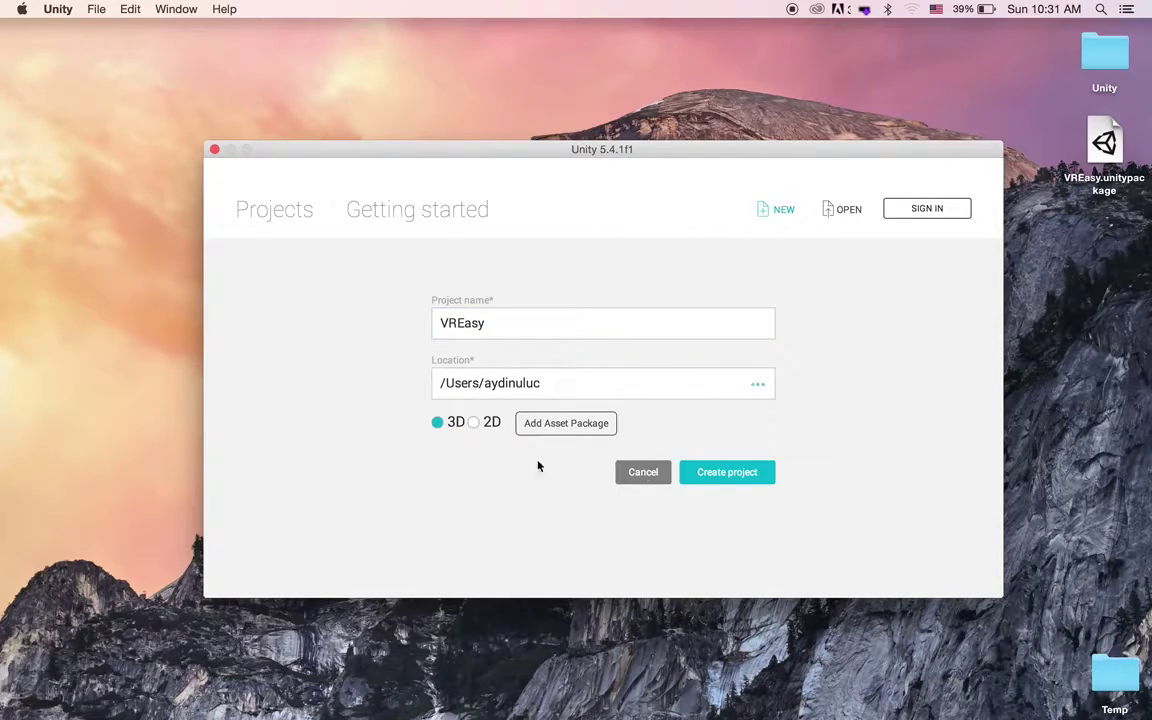
pyautogui.click(714, 466)
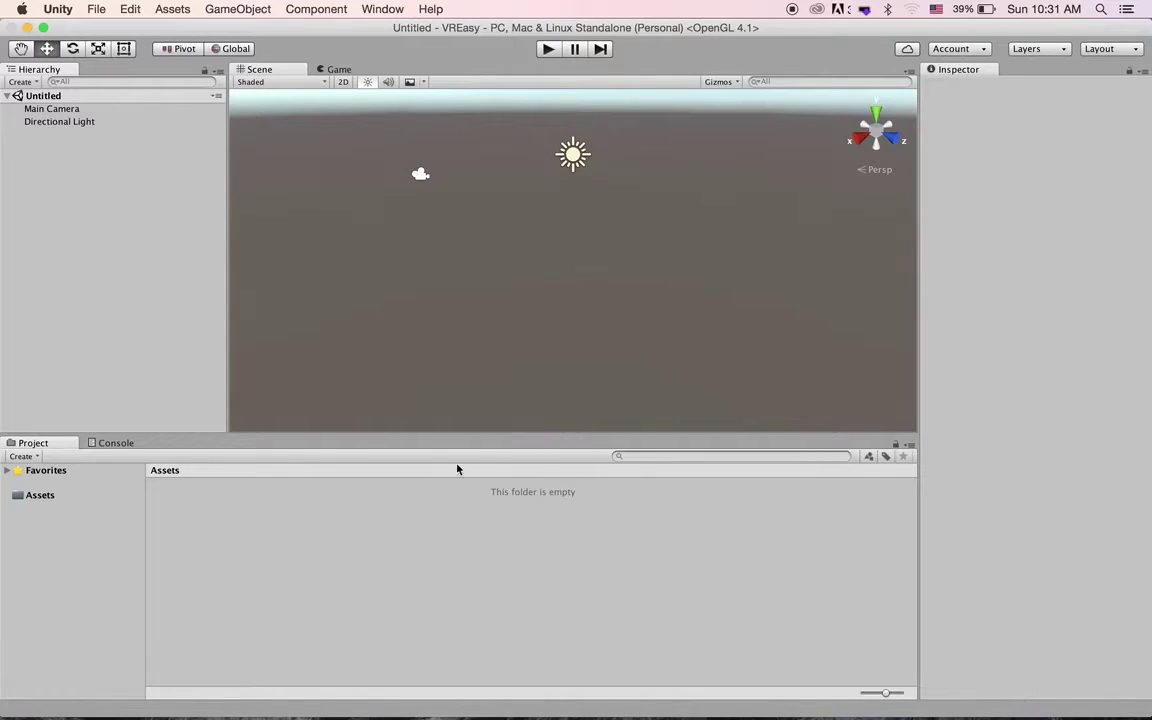
# Import VREasy.unitypackage from the Desktop as a custom package to list its contents.
pyautogui.rightClick(264, 530)
pyautogui.moveTo(320, 541)
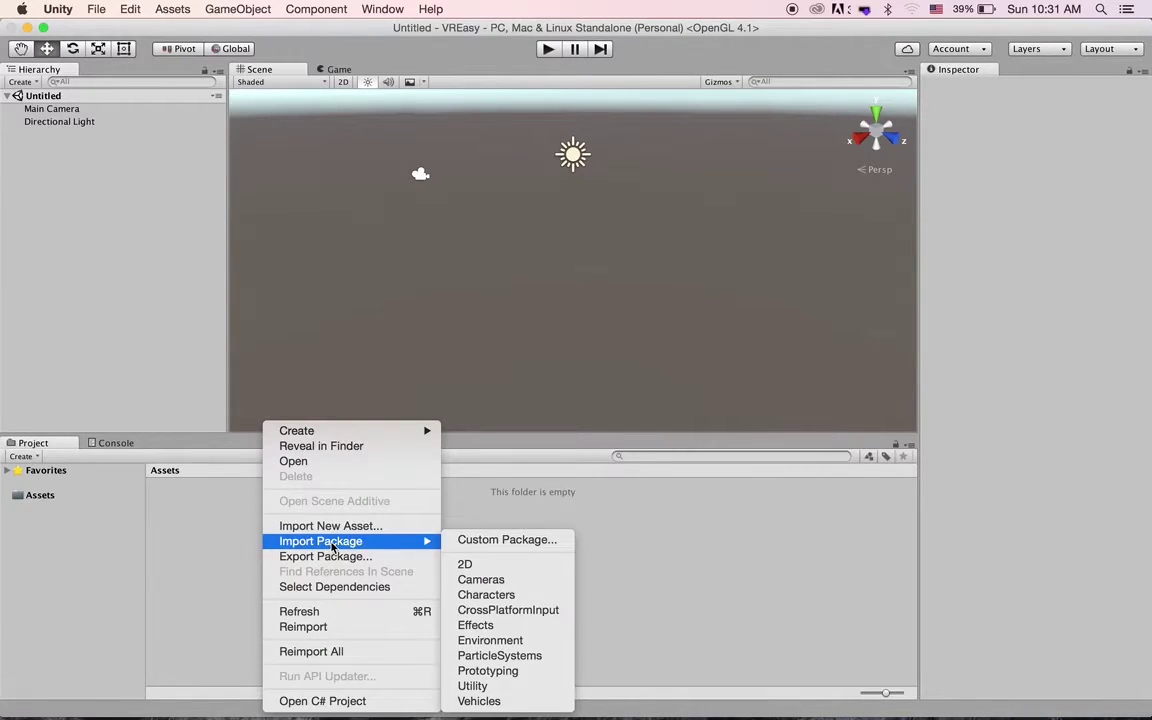
pyautogui.click(507, 539)
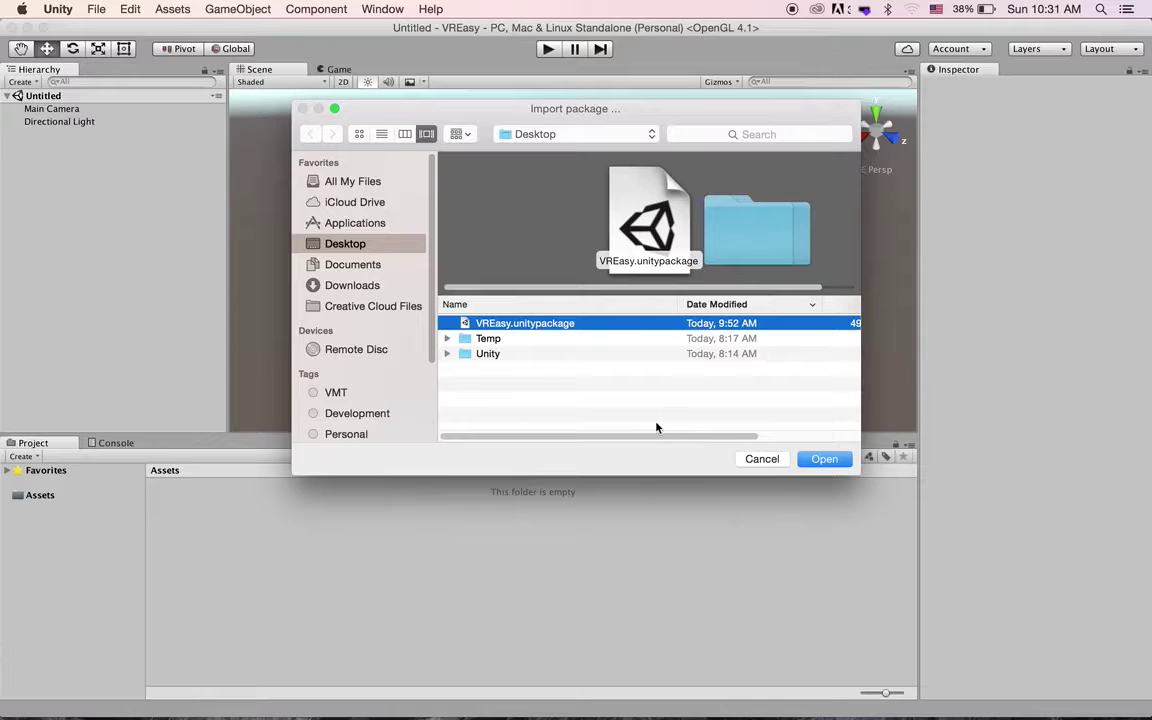
pyautogui.click(826, 460)
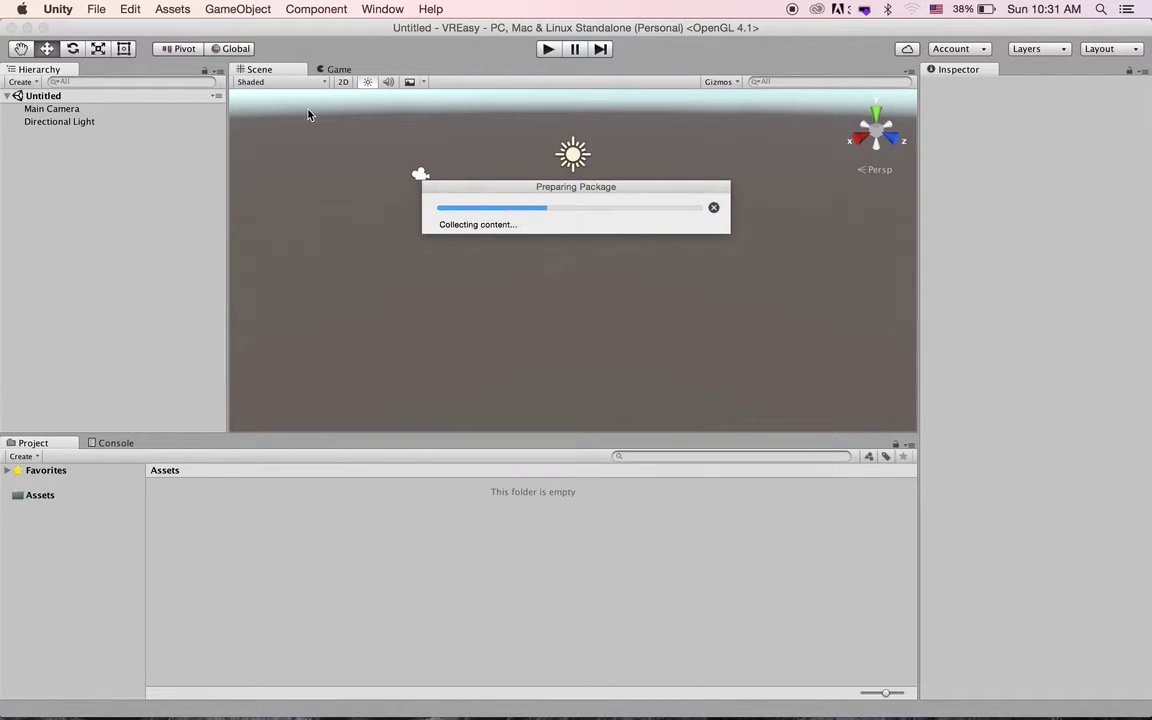
pyautogui.moveTo(296, 160); pyautogui.dragTo(296, 322)
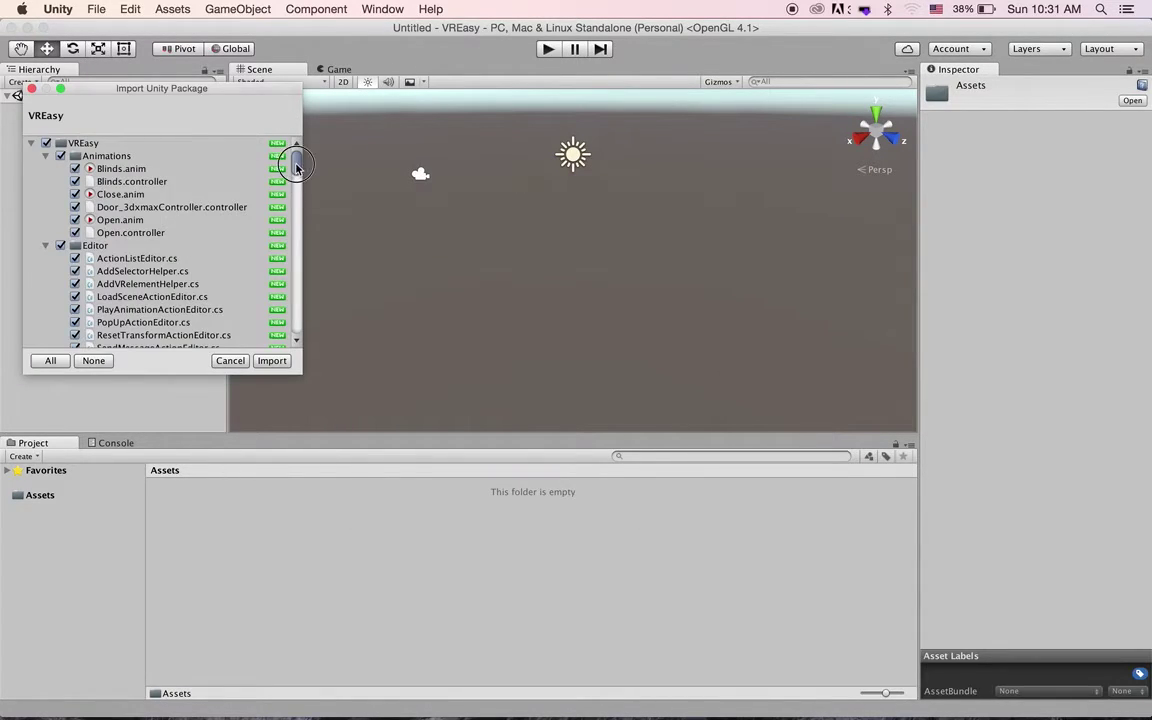
# Import every item of the VREasy package into Assets.
pyautogui.click(270, 366)
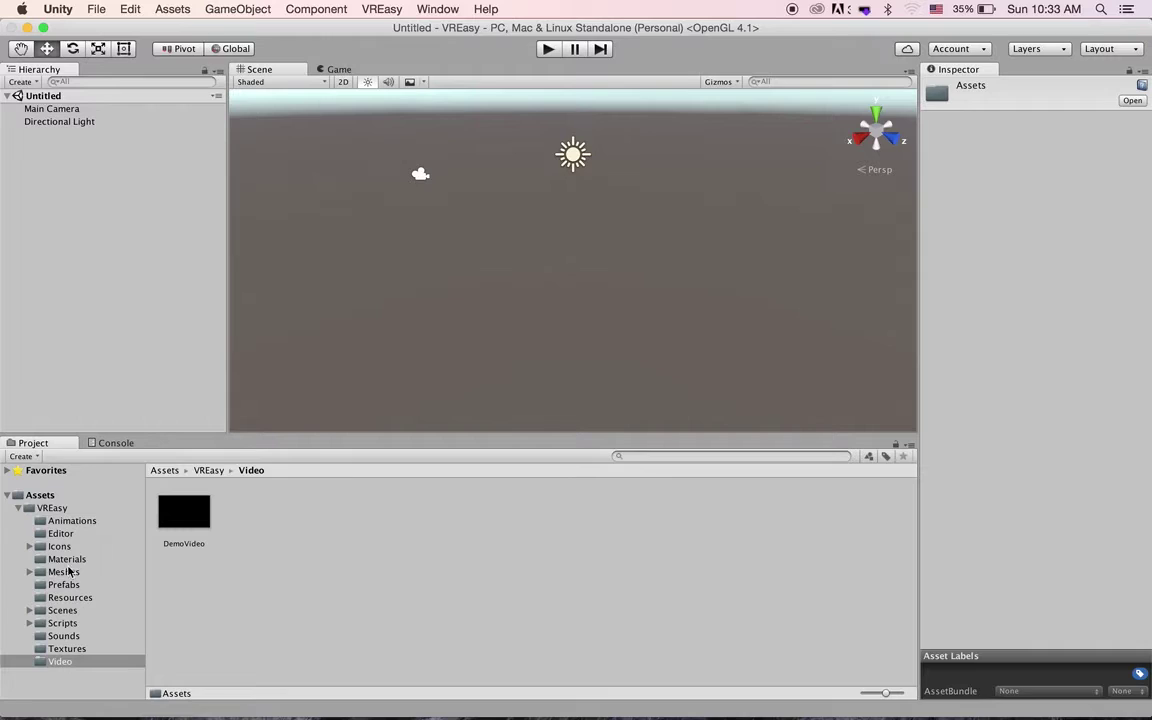
pyautogui.click(80, 522)
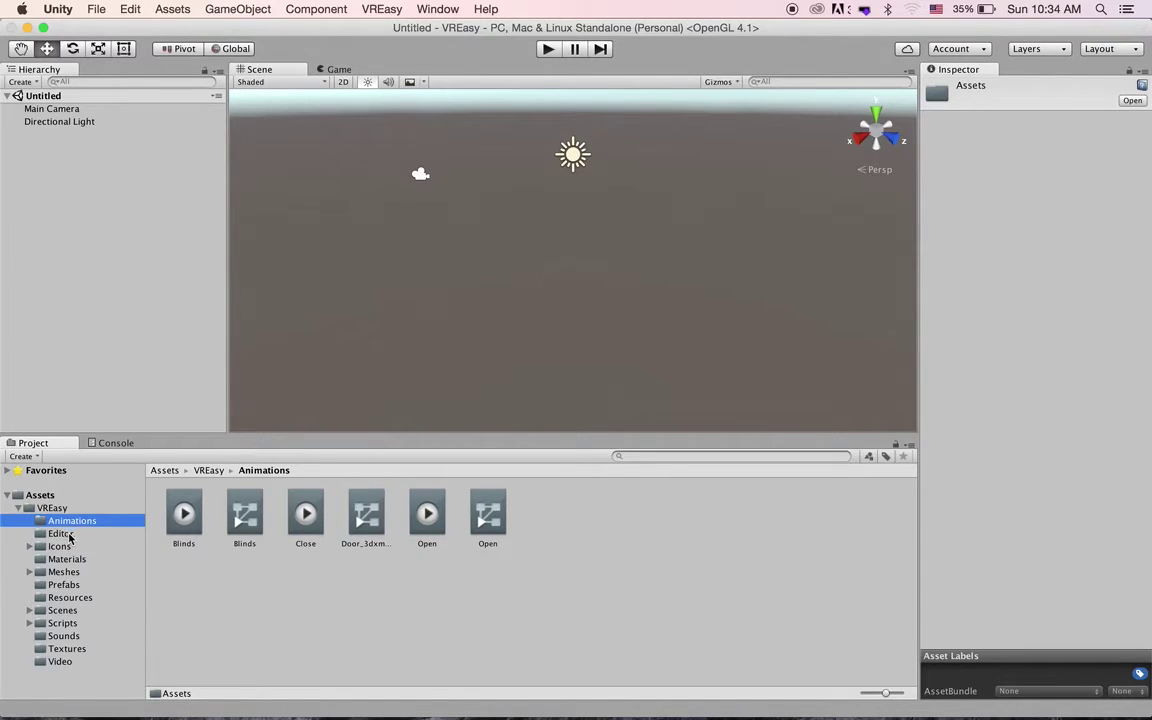
pyautogui.click(79, 548)
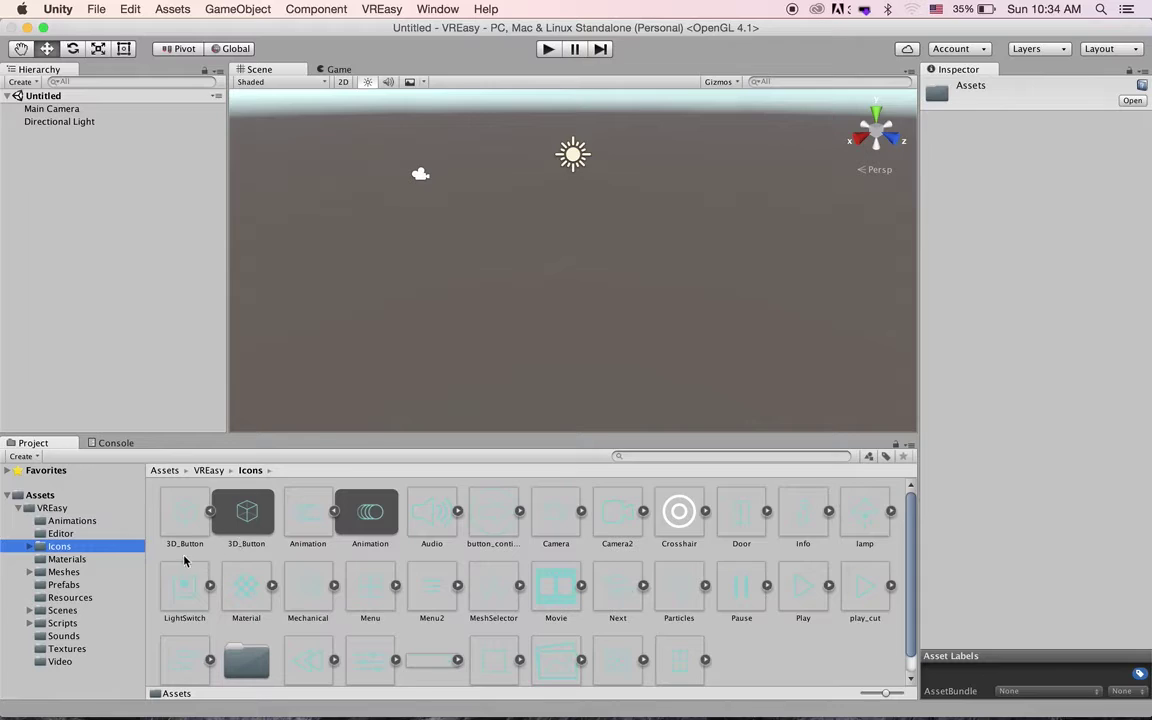
pyautogui.click(72, 559)
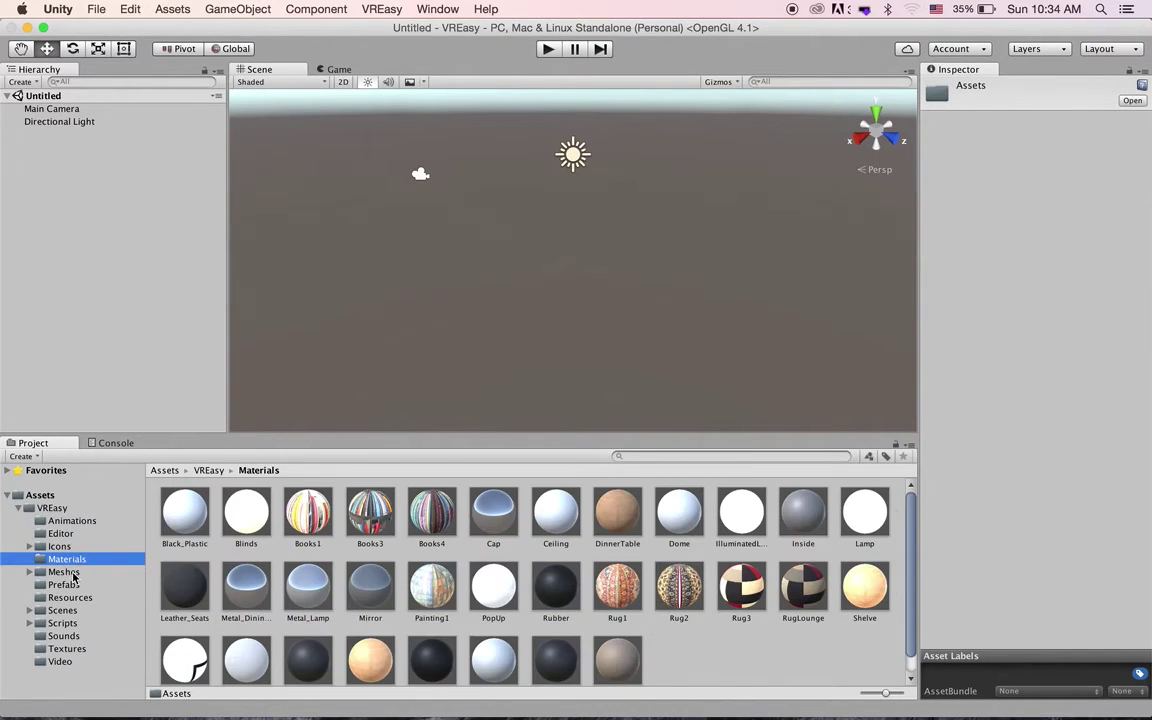
pyautogui.click(108, 574)
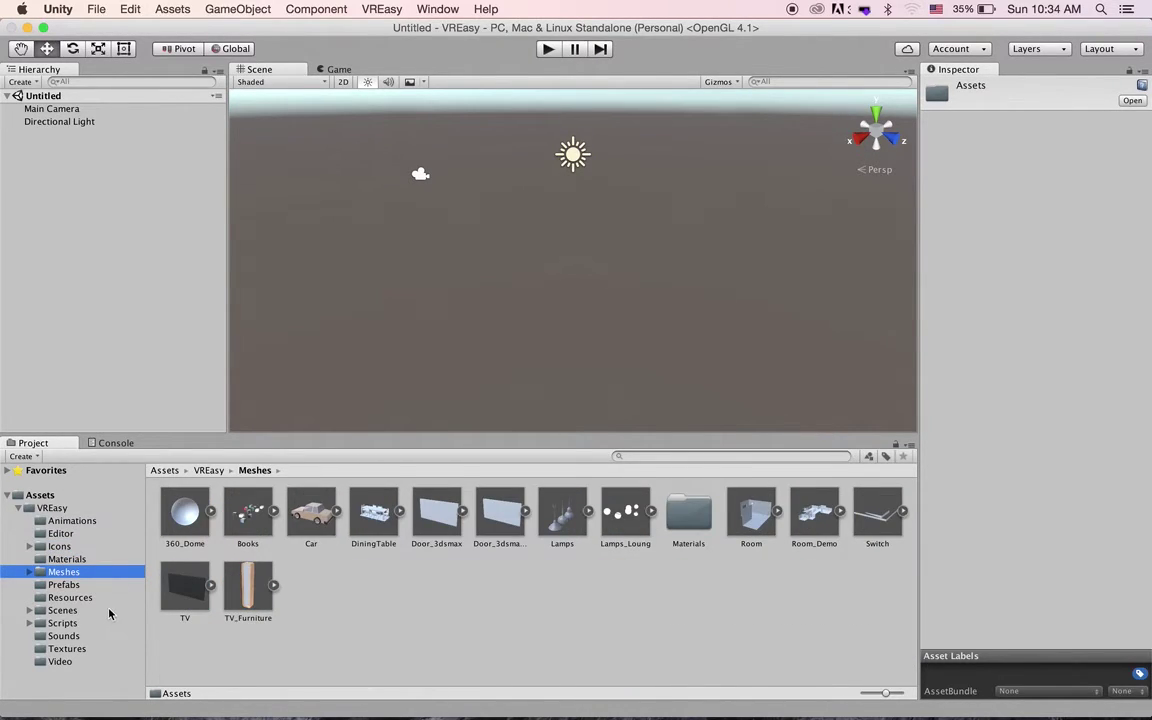
pyautogui.click(108, 610)
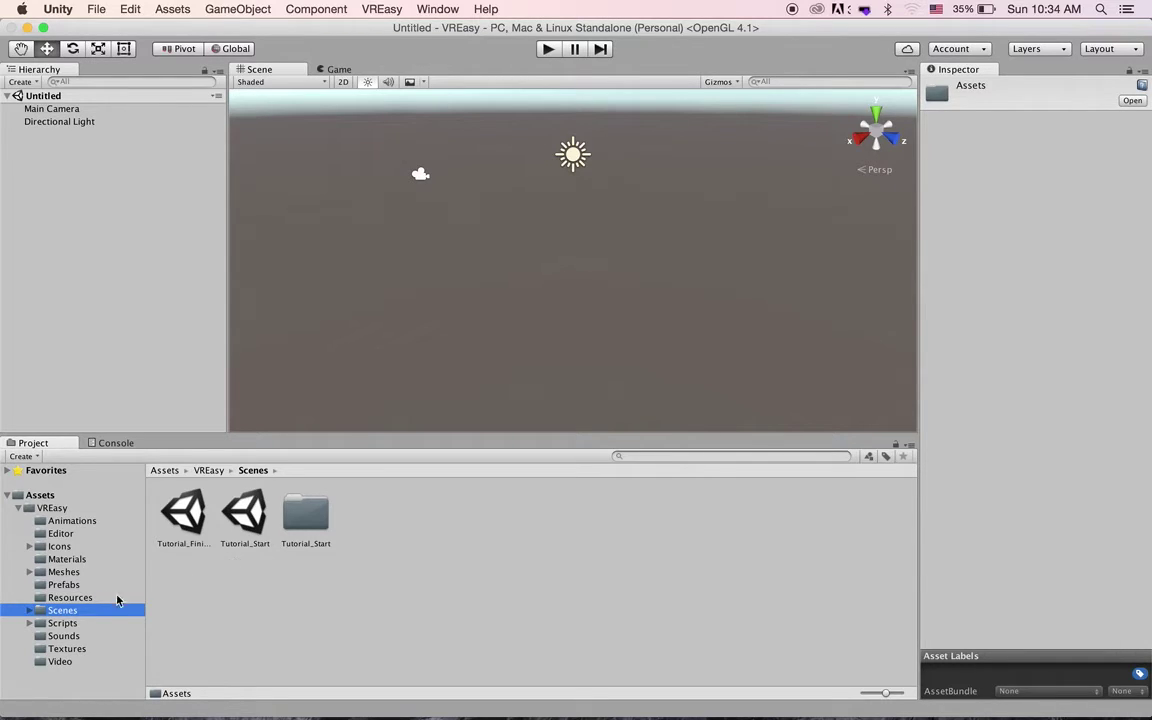
pyautogui.click(80, 635)
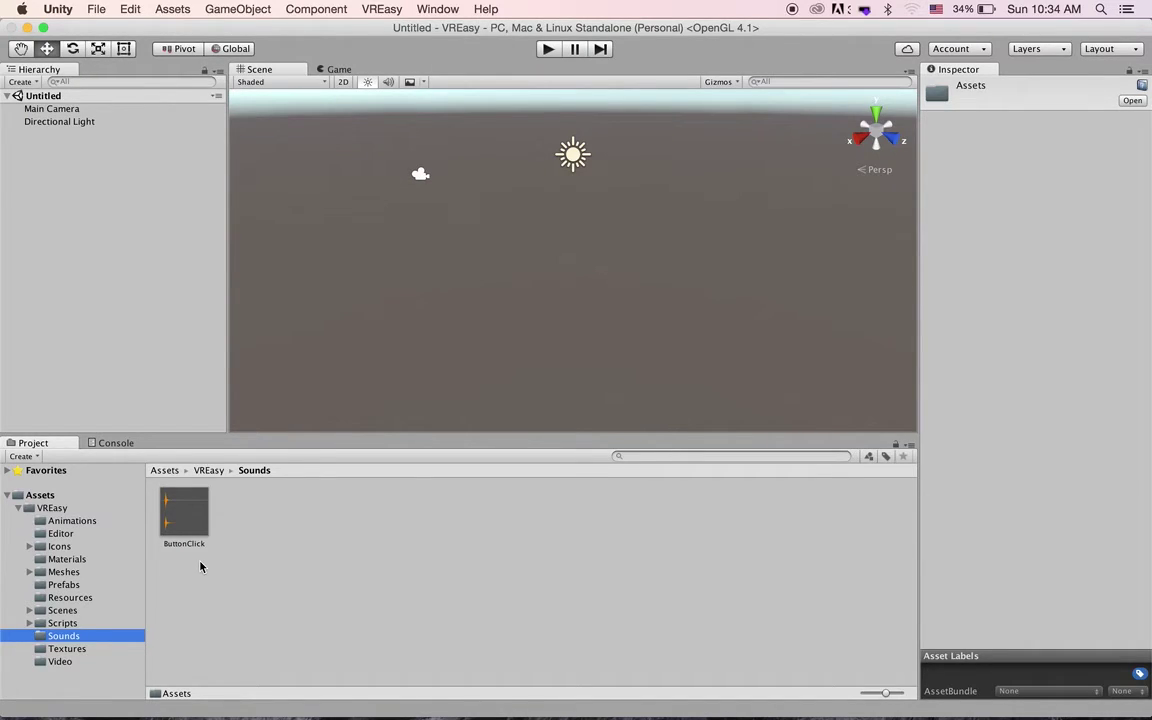
pyautogui.click(92, 649)
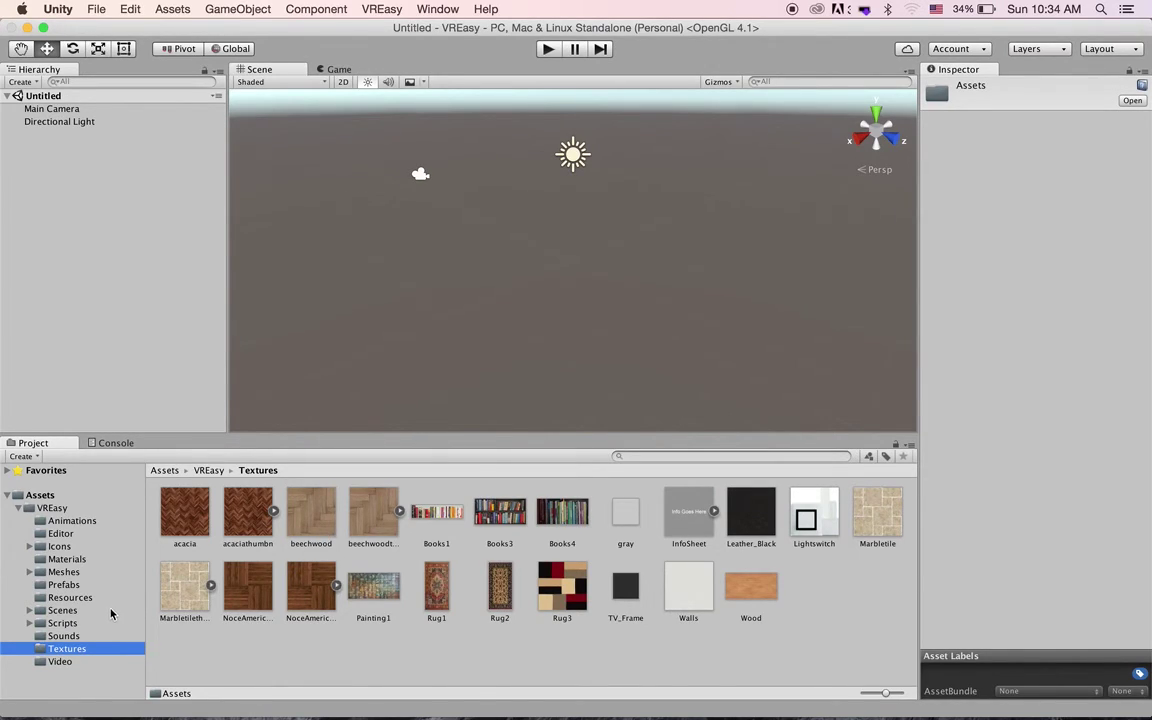
pyautogui.click(80, 661)
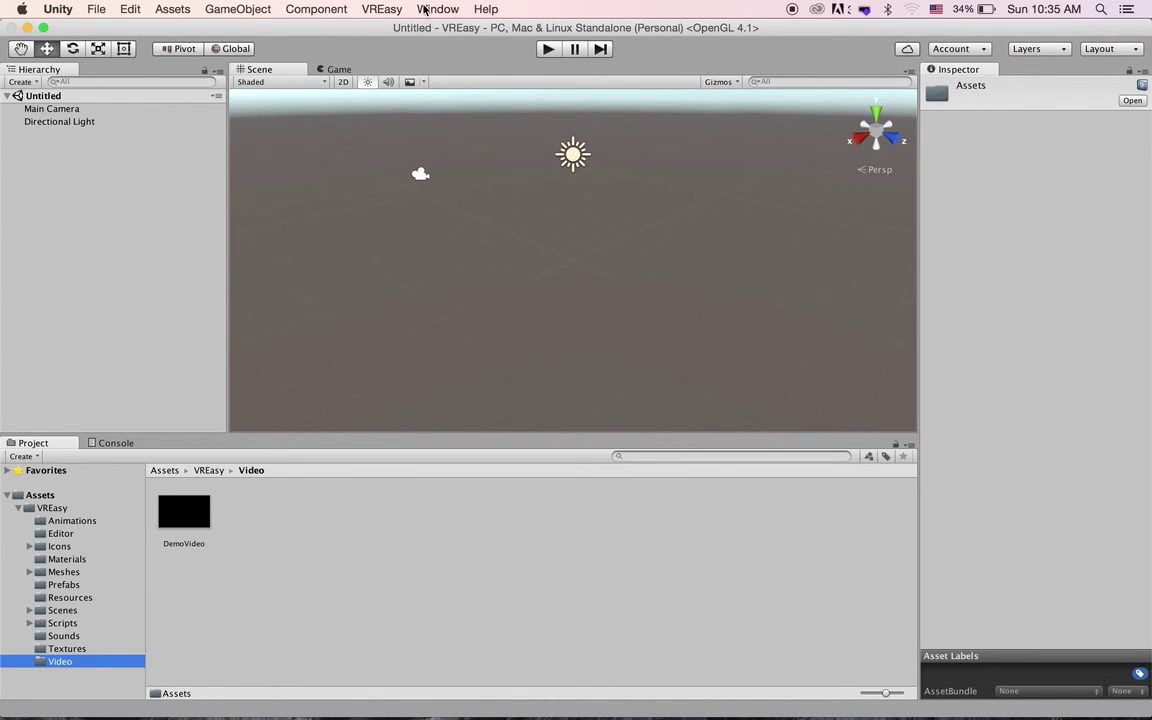
pyautogui.click(384, 12)
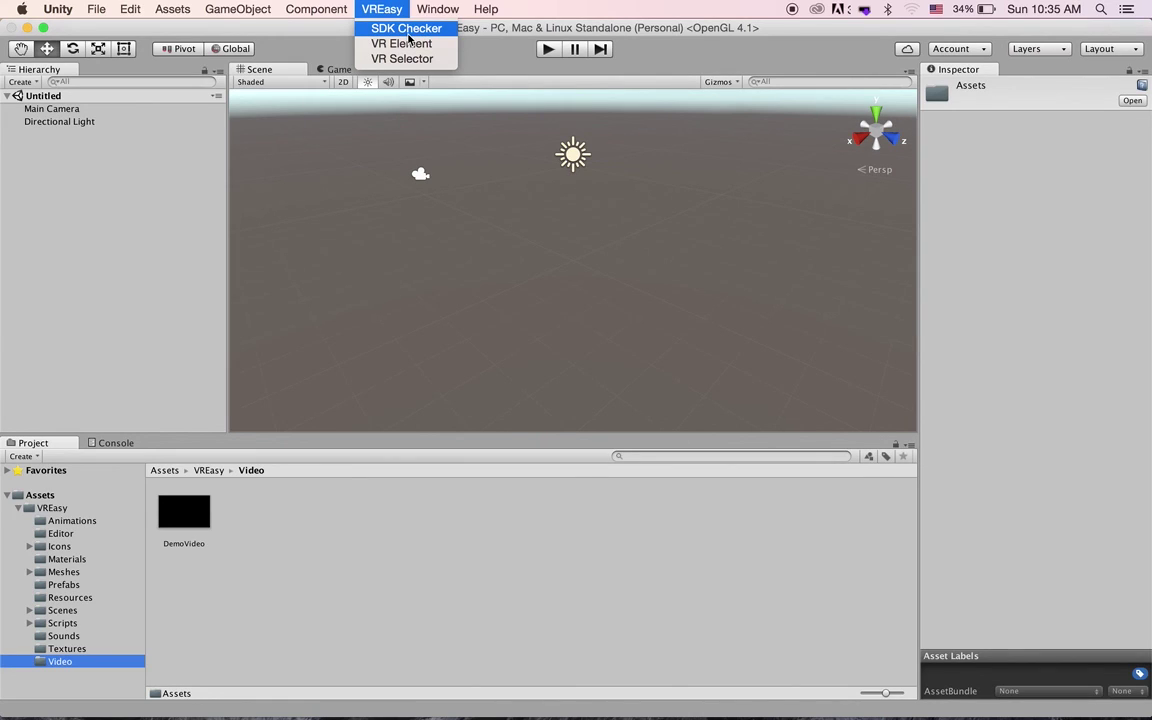
pyautogui.click(388, 13)
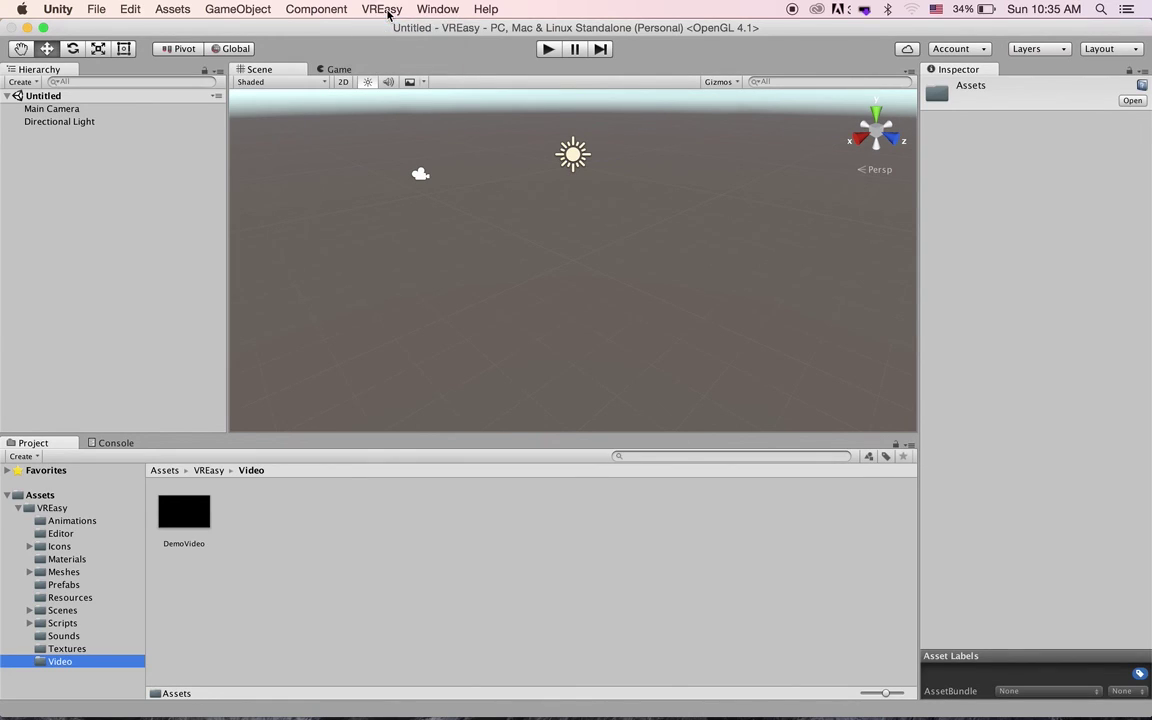